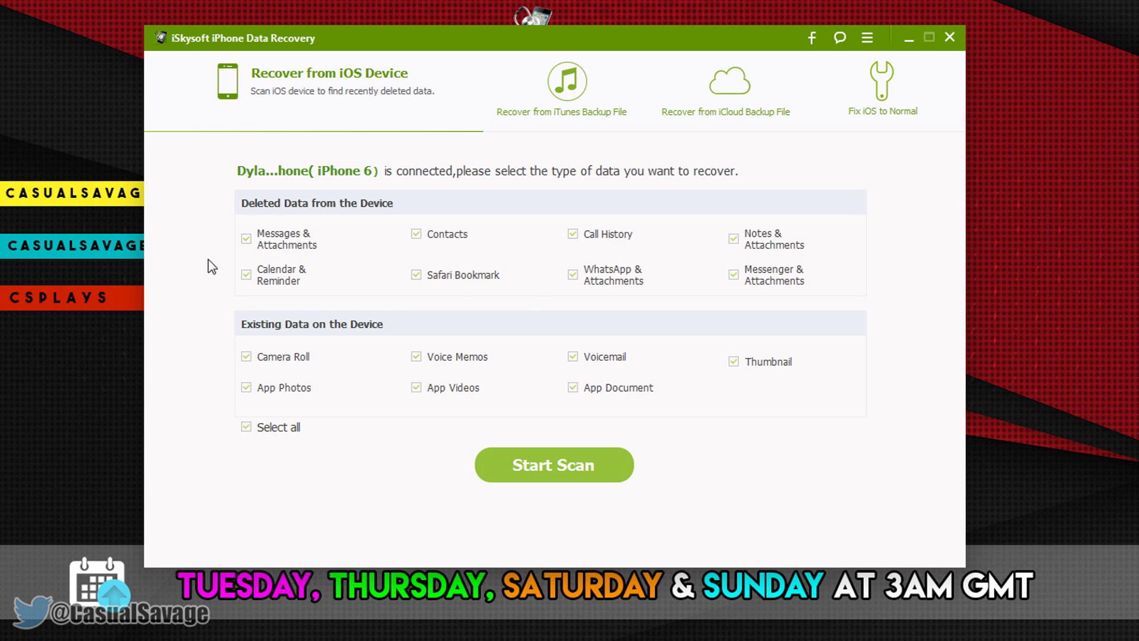
Untick Messages & Attachments in the data-type list for the connected iPhone 6
left_click(246, 240)
Toggle Calendar & Reminder, Contacts and Messages & Attachments checkboxes off and back on
left_click(246, 274)
left_click(418, 236)
left_click(275, 274)
left_click(274, 237)
Clear every data type with Select all, then tick only Notes & Attachments
left_click(245, 427)
left_click(417, 275)
left_click(416, 276)
left_click(733, 239)
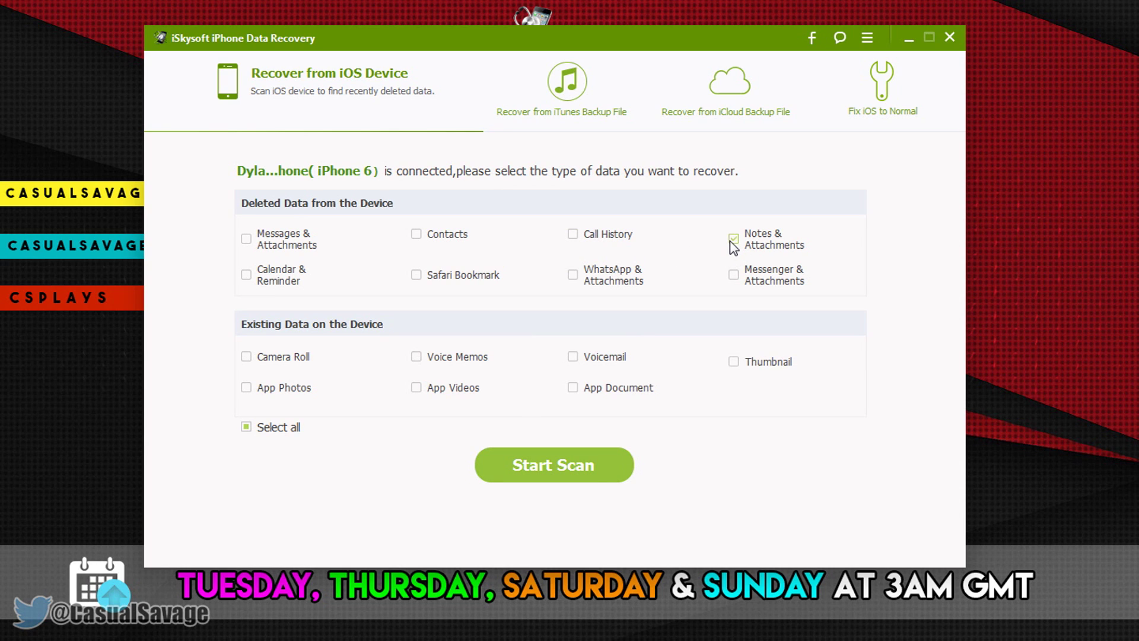
Scan the iPhone 6 with only Notes & Attachments selected until the scan completes
left_click(524, 469)
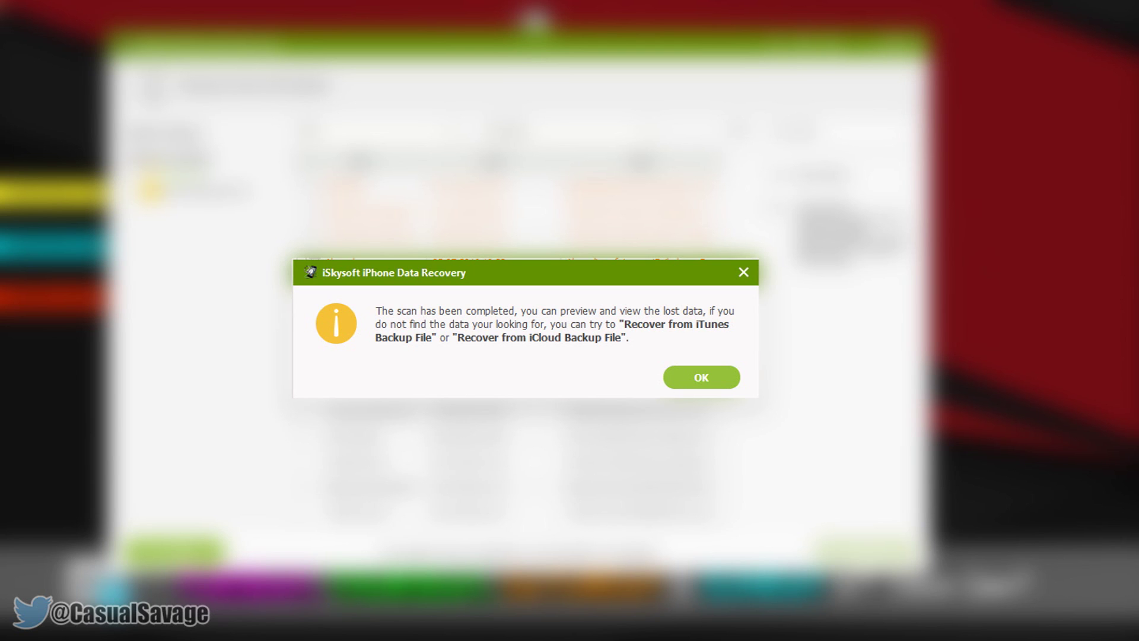
Dismiss the scan-complete message, browse the 42 notes found, and preview the Almond note
key("Return")
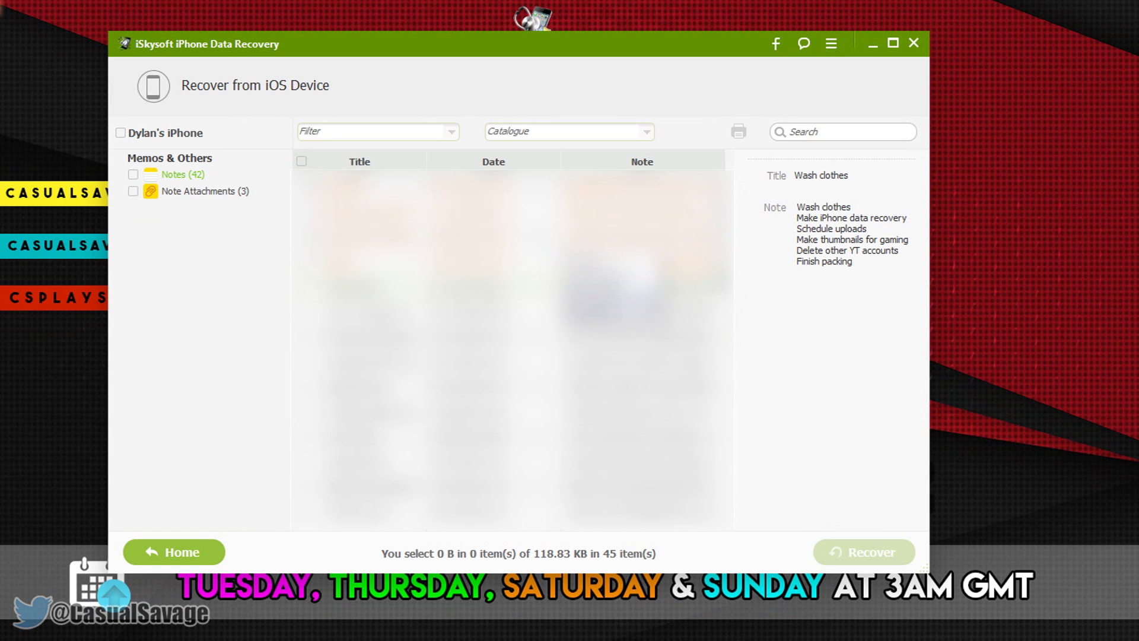
scroll(682, 415, "down", 5)
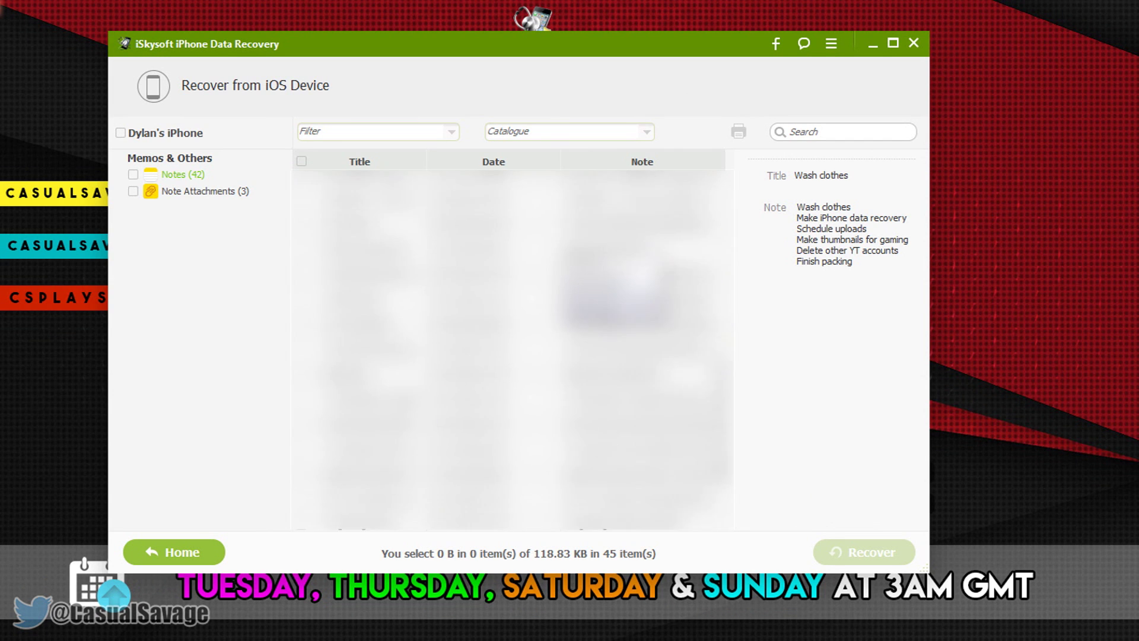
scroll(720, 528, "up", 5)
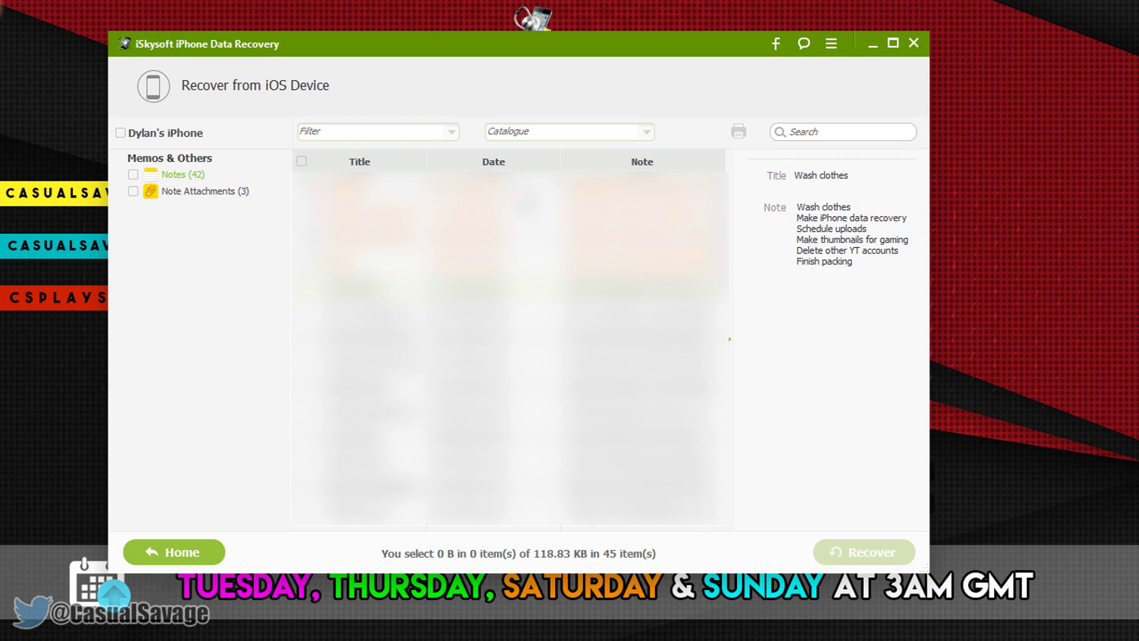
left_click(347, 265)
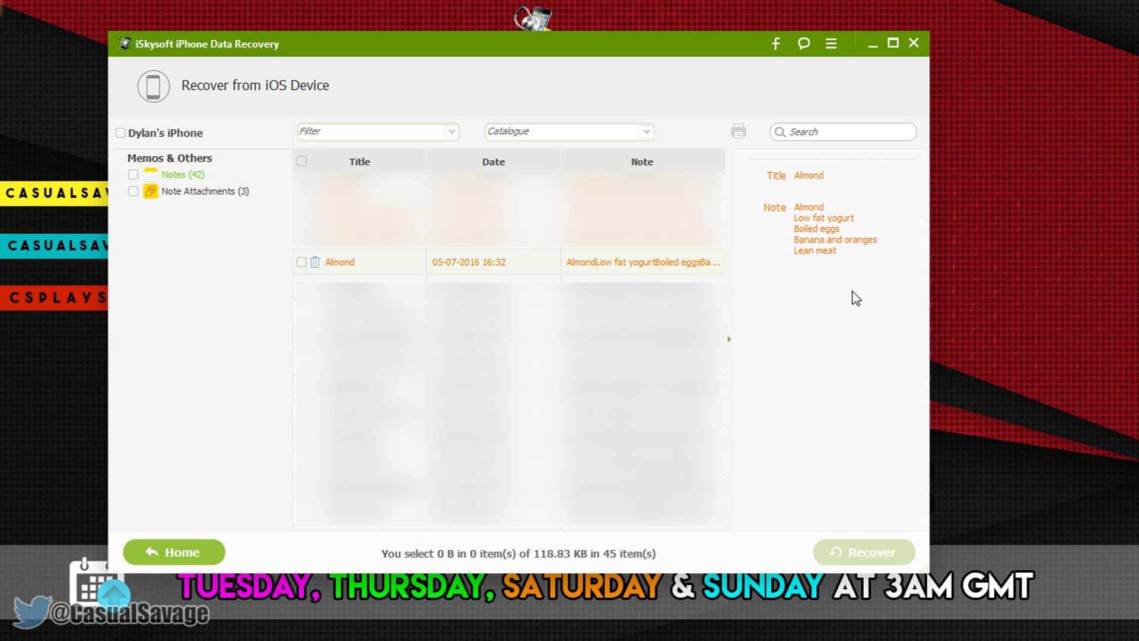
Recover the Almond note to the computer and select Notes.html in the Notes folder
left_click(302, 263)
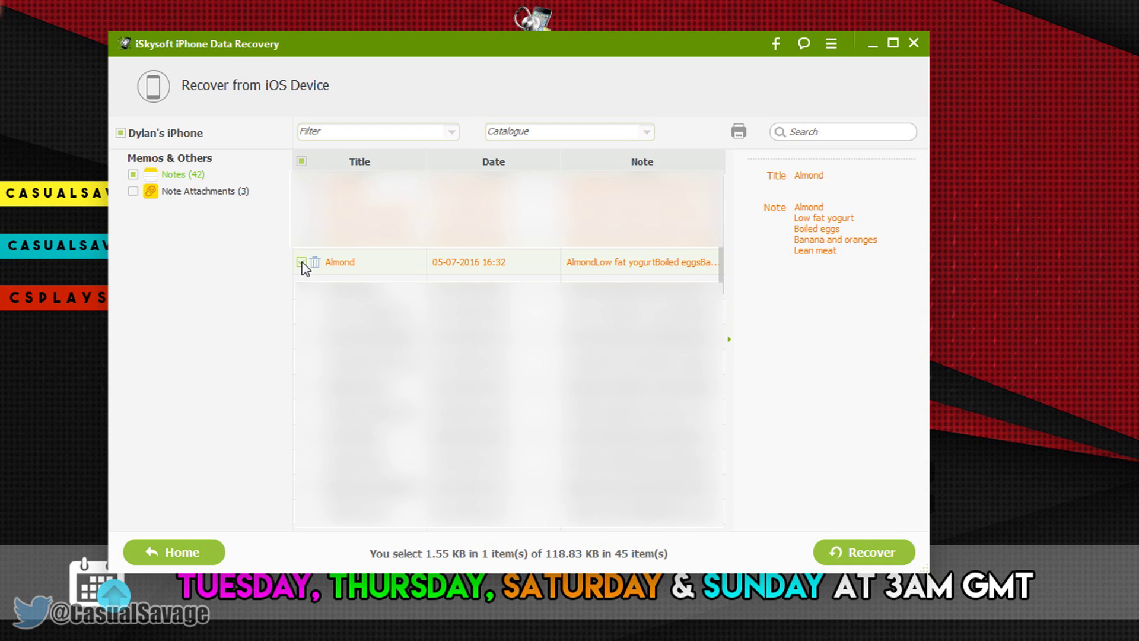
left_click(862, 558)
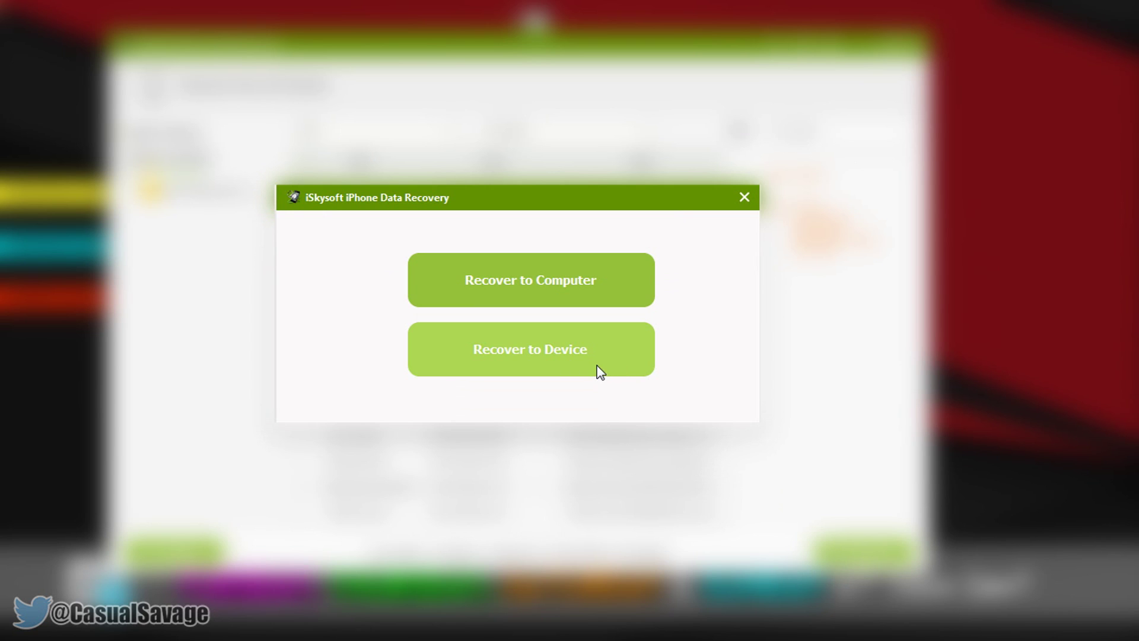
left_click(500, 292)
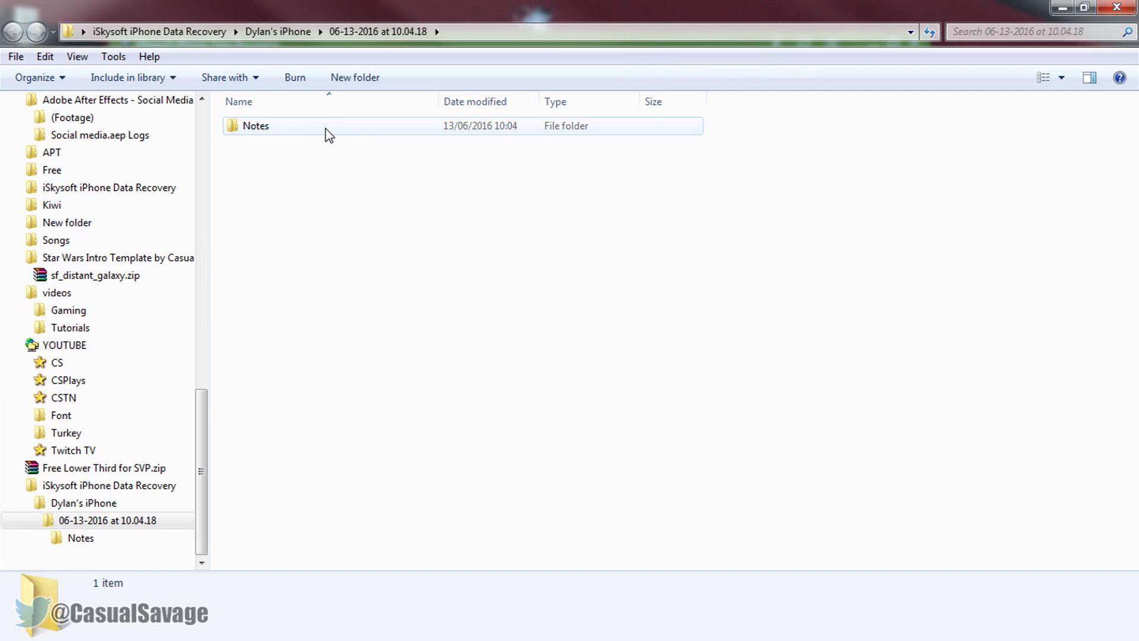
double_click(329, 135)
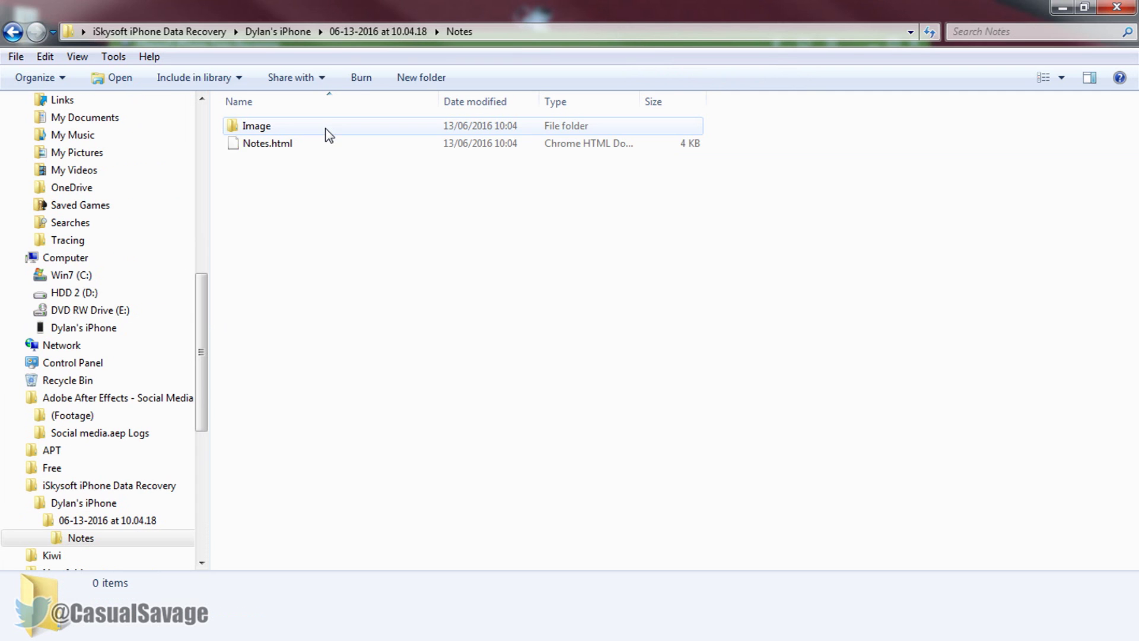
left_click(290, 145)
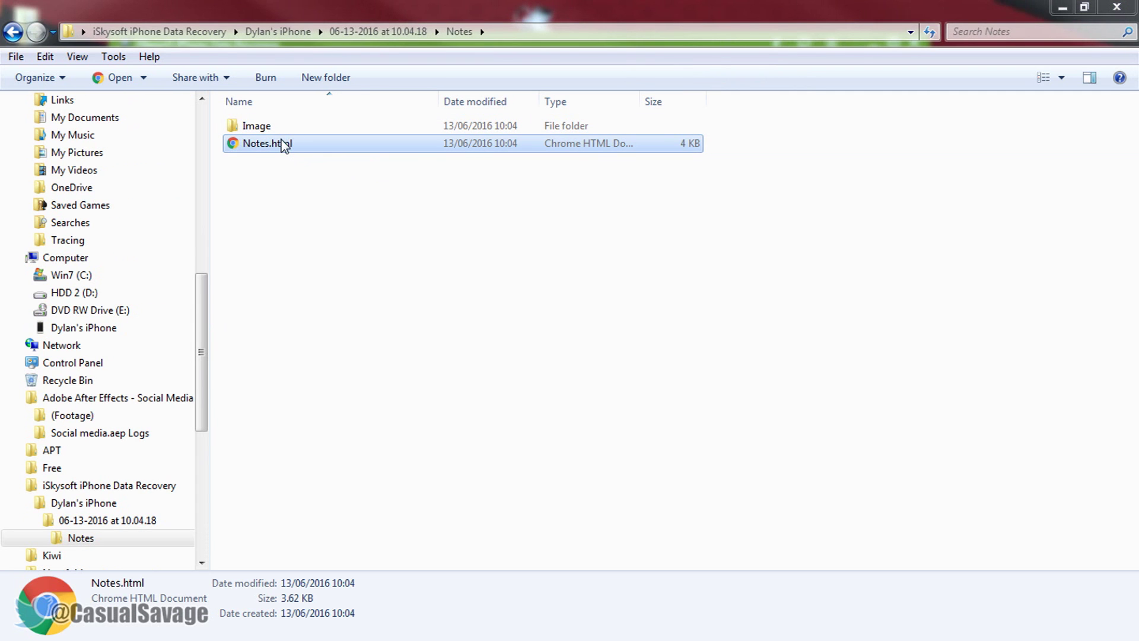
Open Notes.html in Chrome and highlight part of the Almond note's text
key("Return")
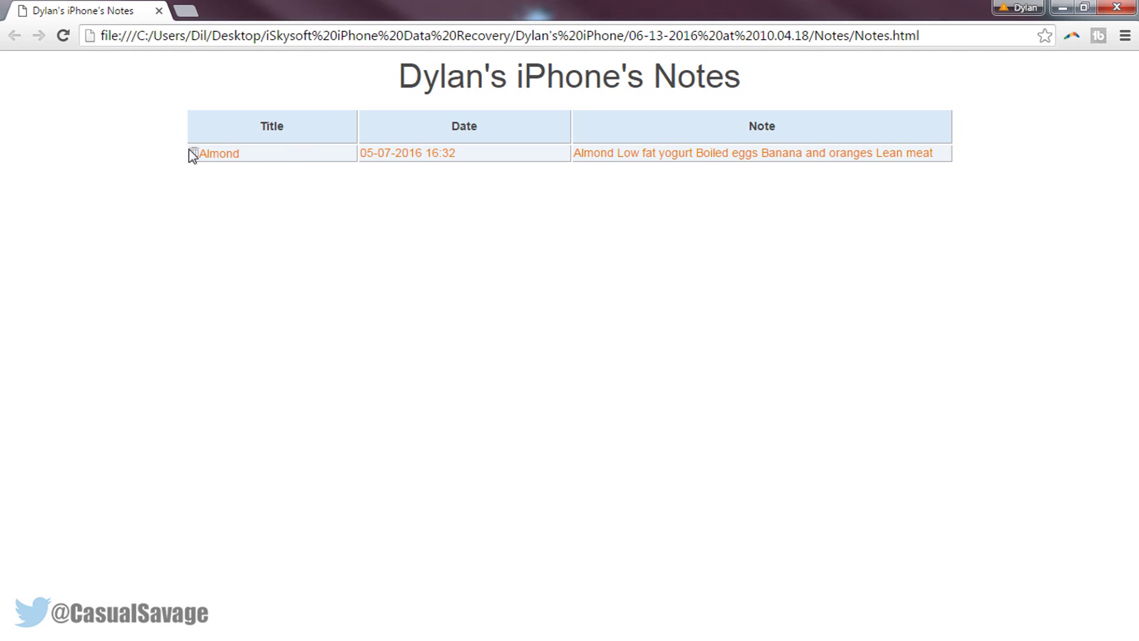
left_click_drag(409, 153, 234, 147)
left_click(404, 154)
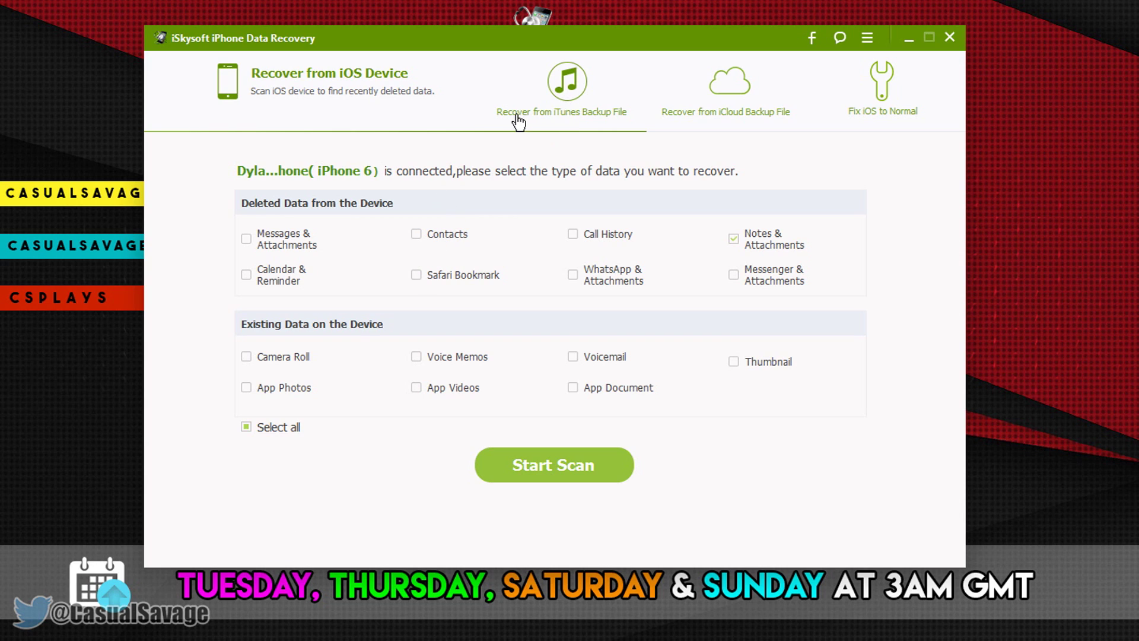
Switch to iTunes backup recovery, open the backup folder browser, then cancel it
left_click(557, 120)
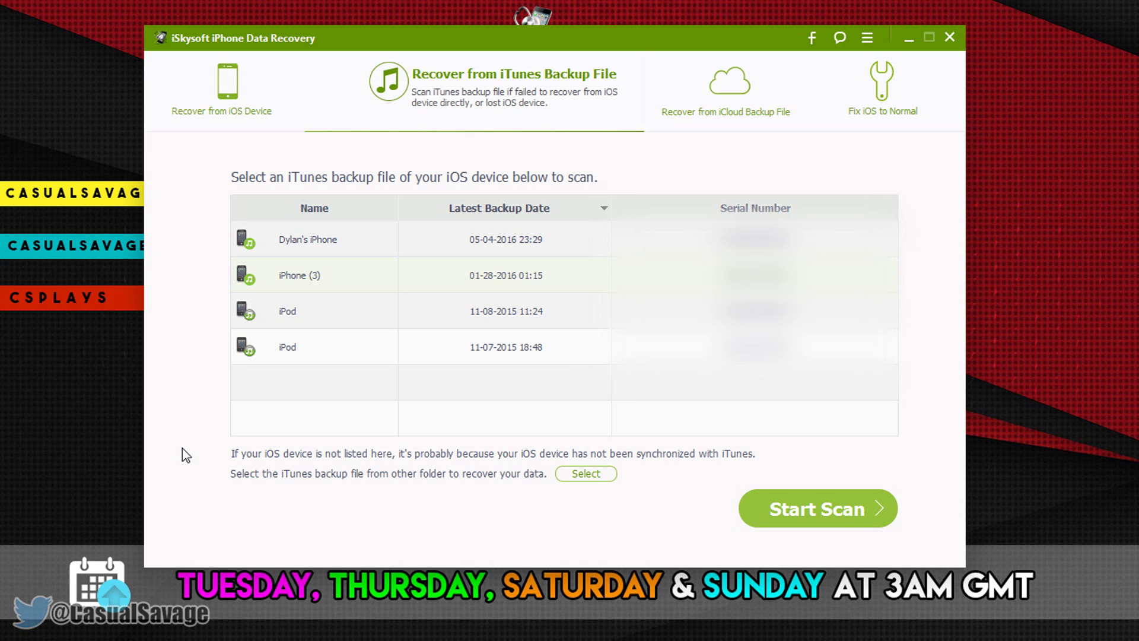
left_click(586, 474)
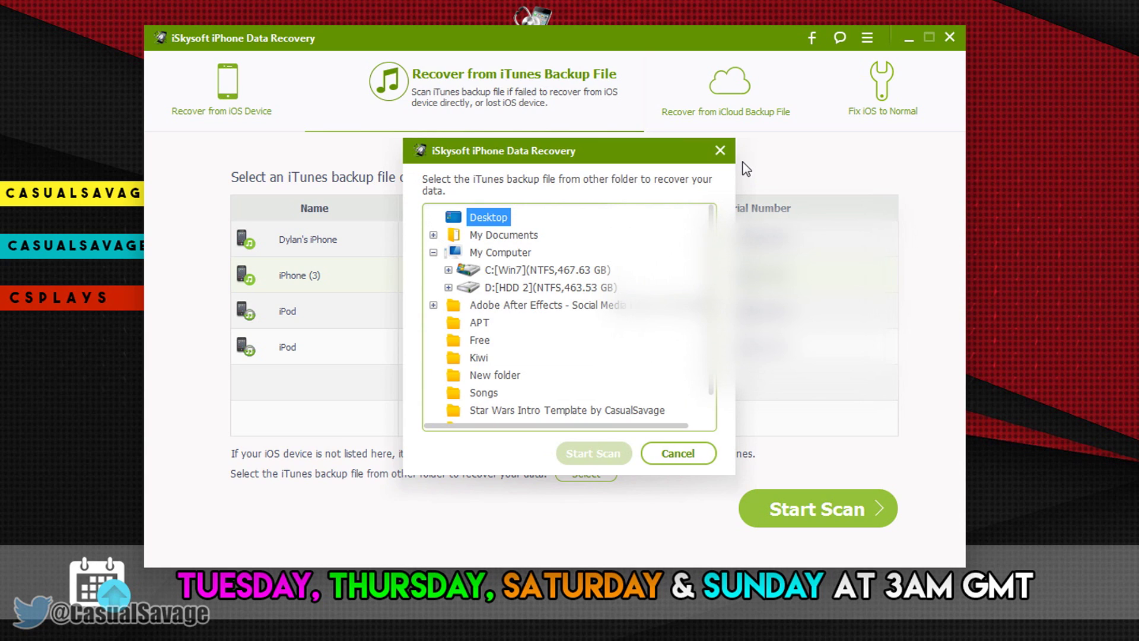
left_click(719, 150)
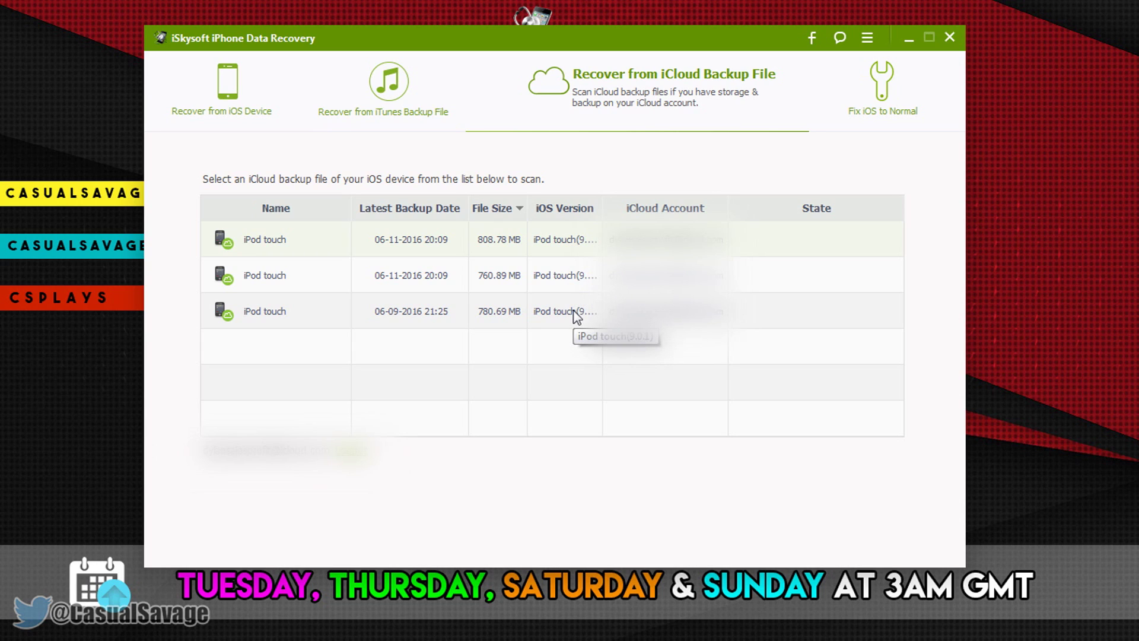
Let the iCloud backup table load, showing the newest 808.78 MB iPod touch backup from 06-11-2016
mouse_move(633, 252)
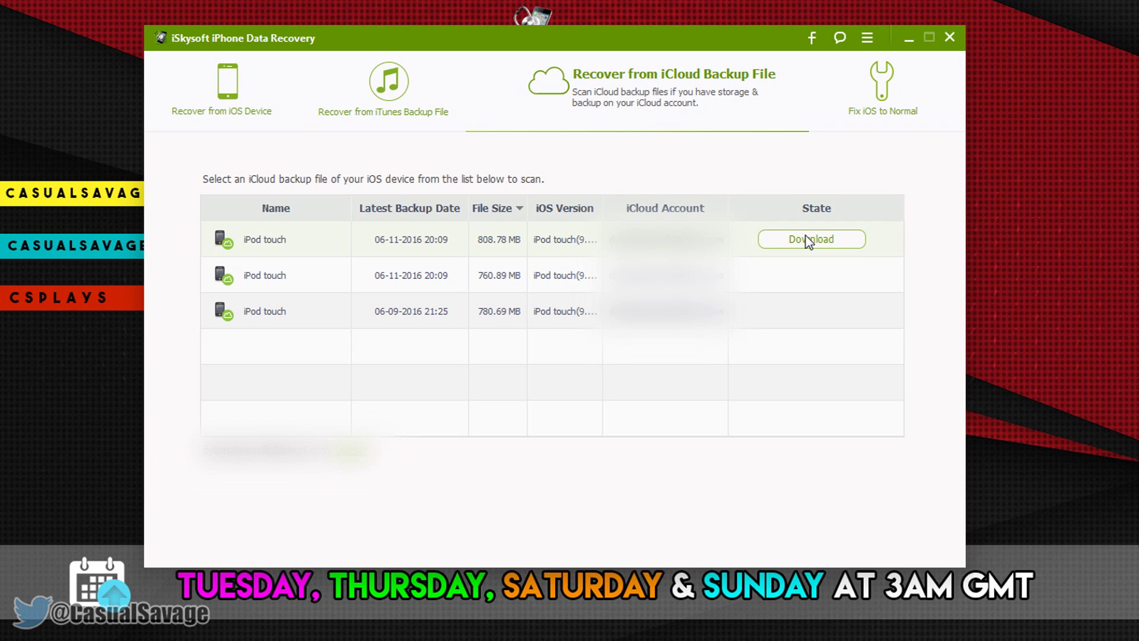
left_click(807, 239)
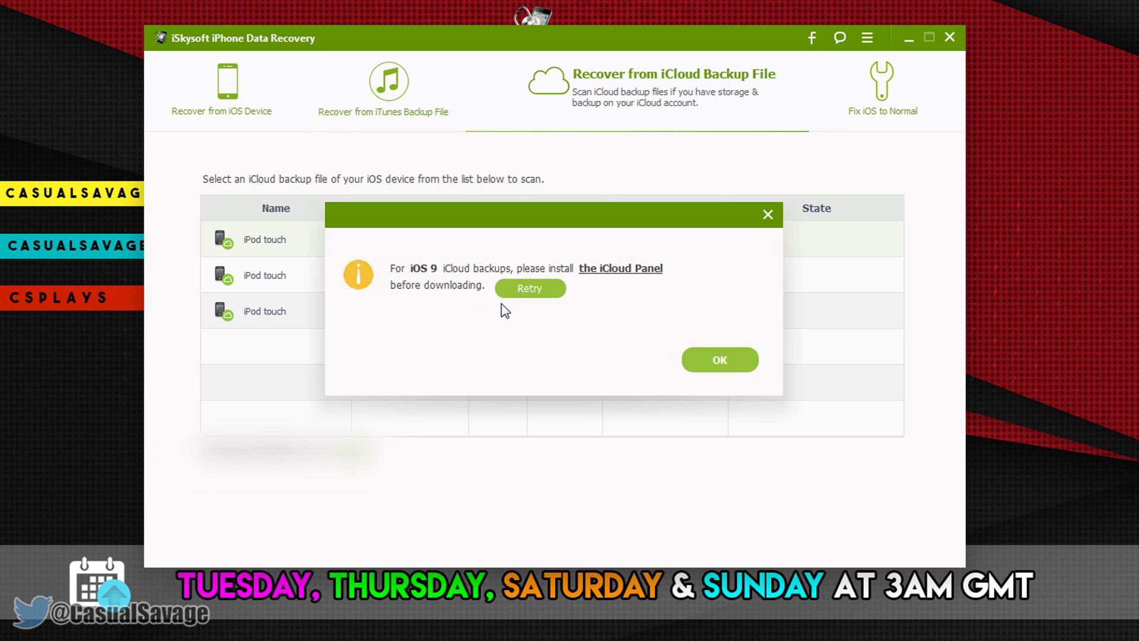
left_click(719, 358)
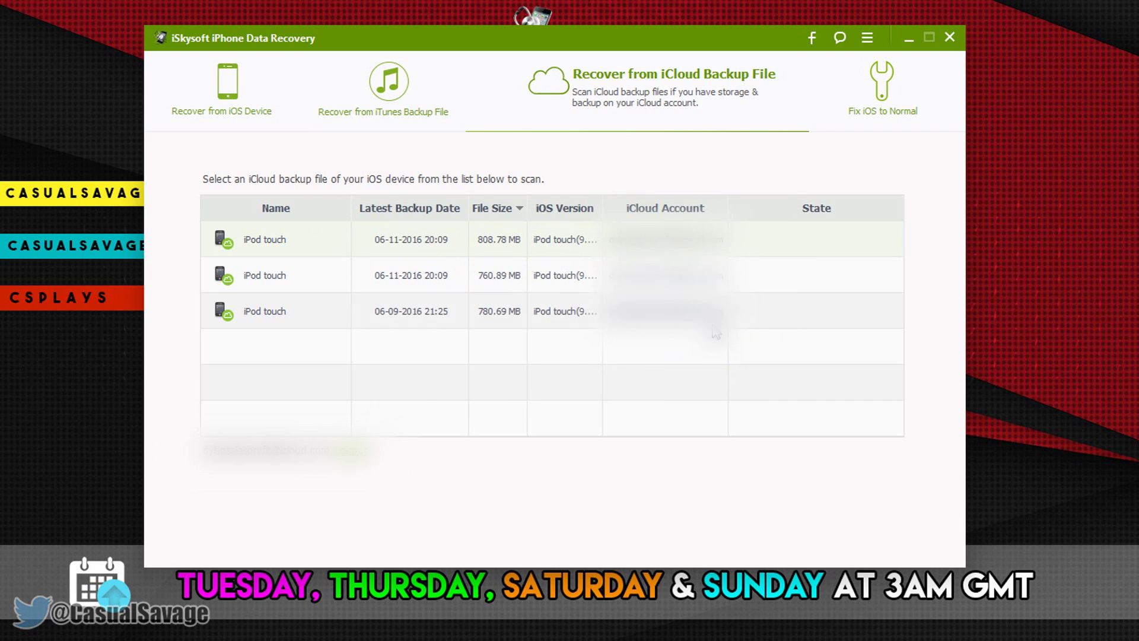
Download iCloudSetup.exe from the iCloud for Windows page and save it to the desktop
mouse_move(834, 310)
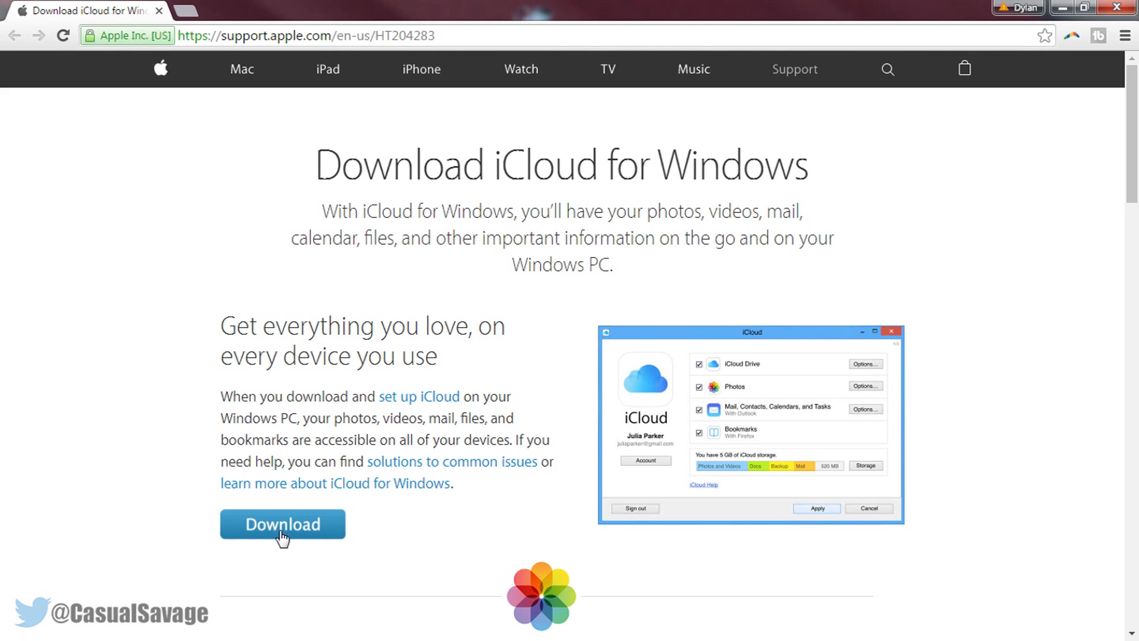
left_click(283, 534)
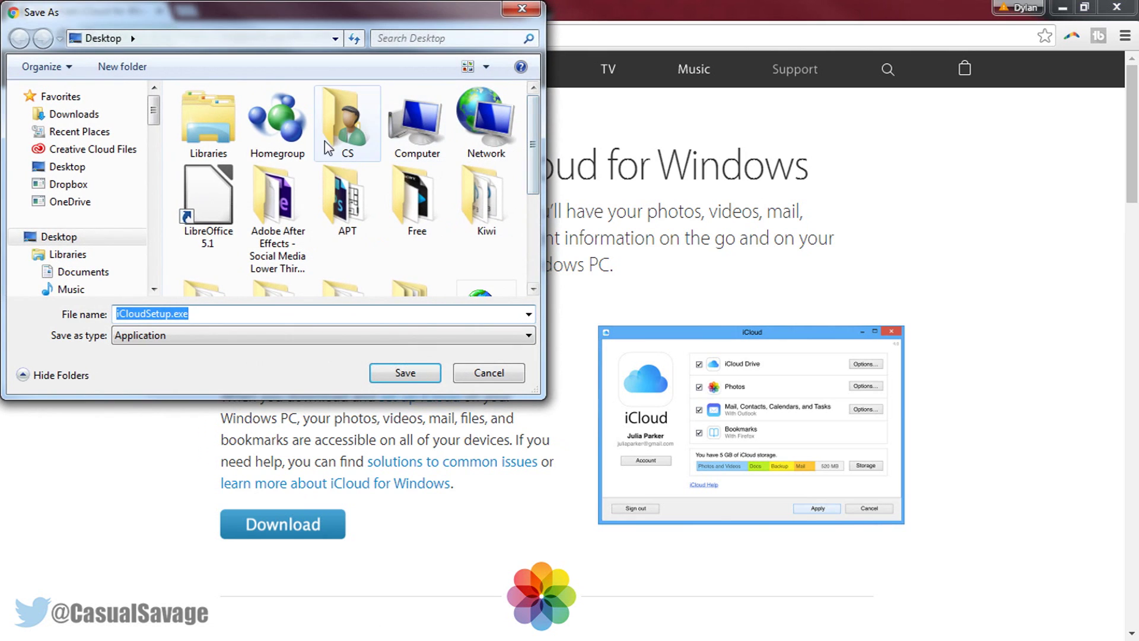
left_click(397, 371)
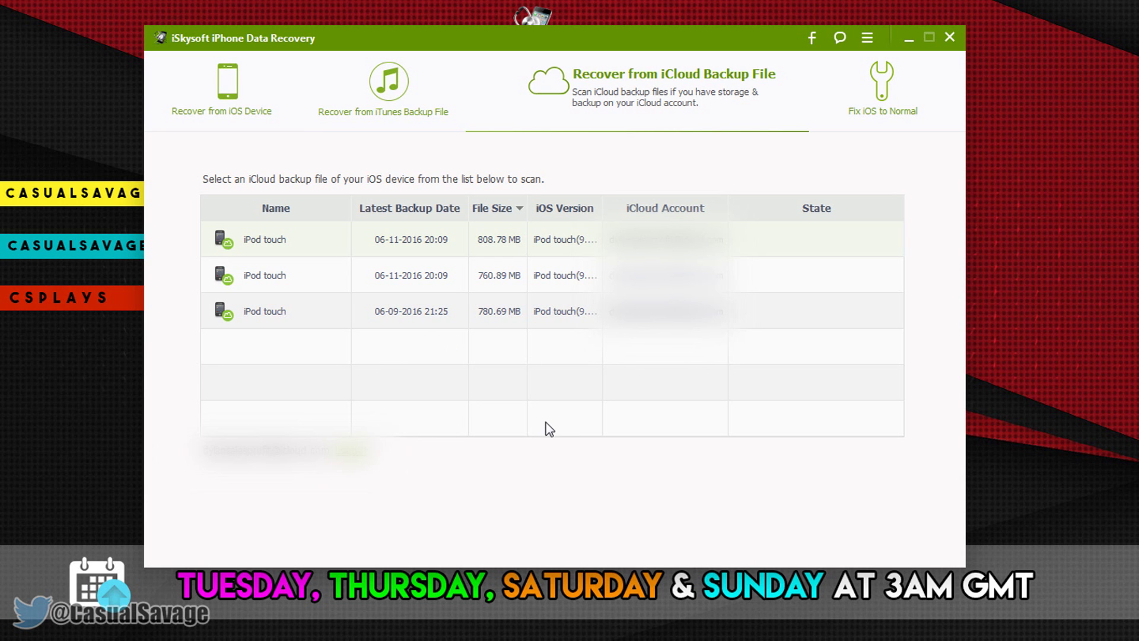
Return to Recover from iOS Device mode for the connected iPhone 6
mouse_move(859, 234)
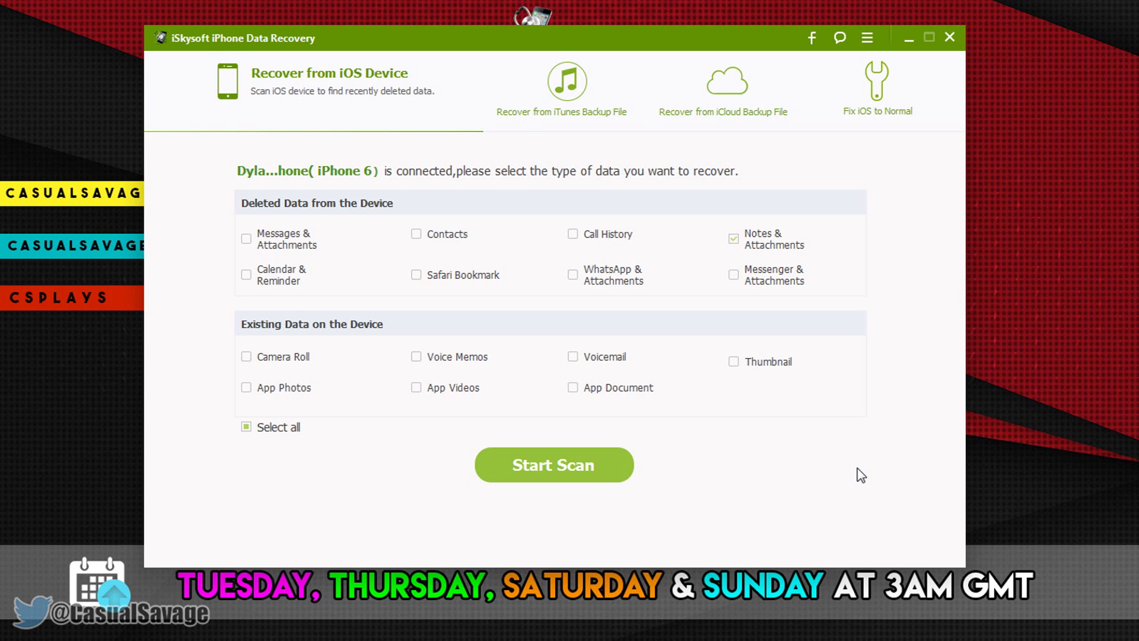
left_click(561, 89)
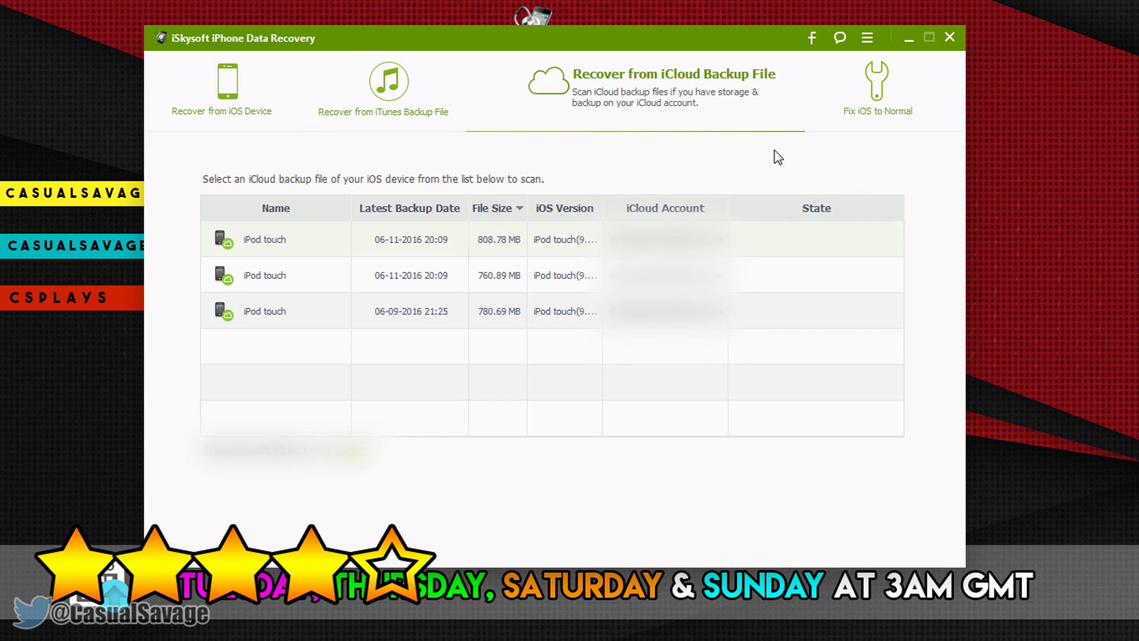
Retry downloading the 808.78 MB iPod touch backup from 06-11-2016 and dismiss the iOS 9 warning
mouse_move(792, 242)
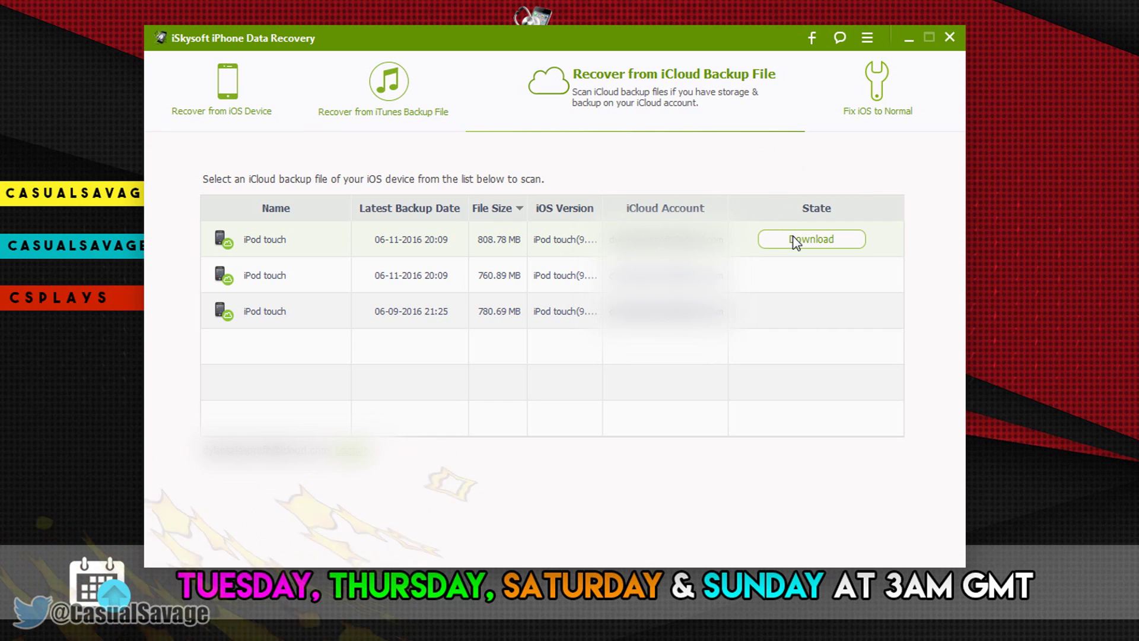
left_click(796, 246)
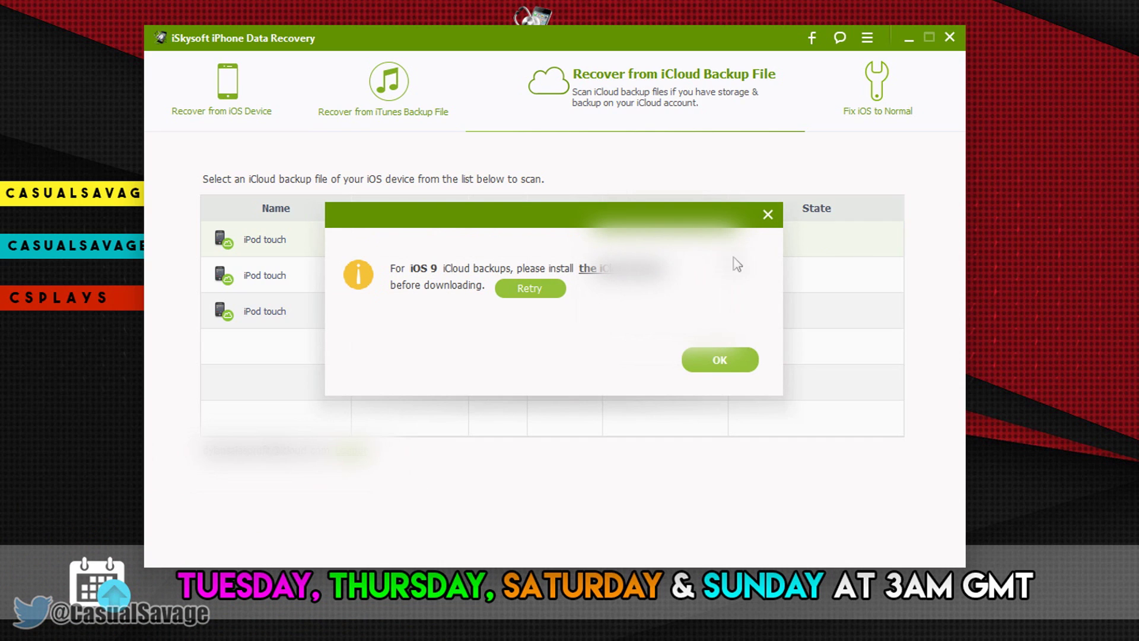
left_click(767, 214)
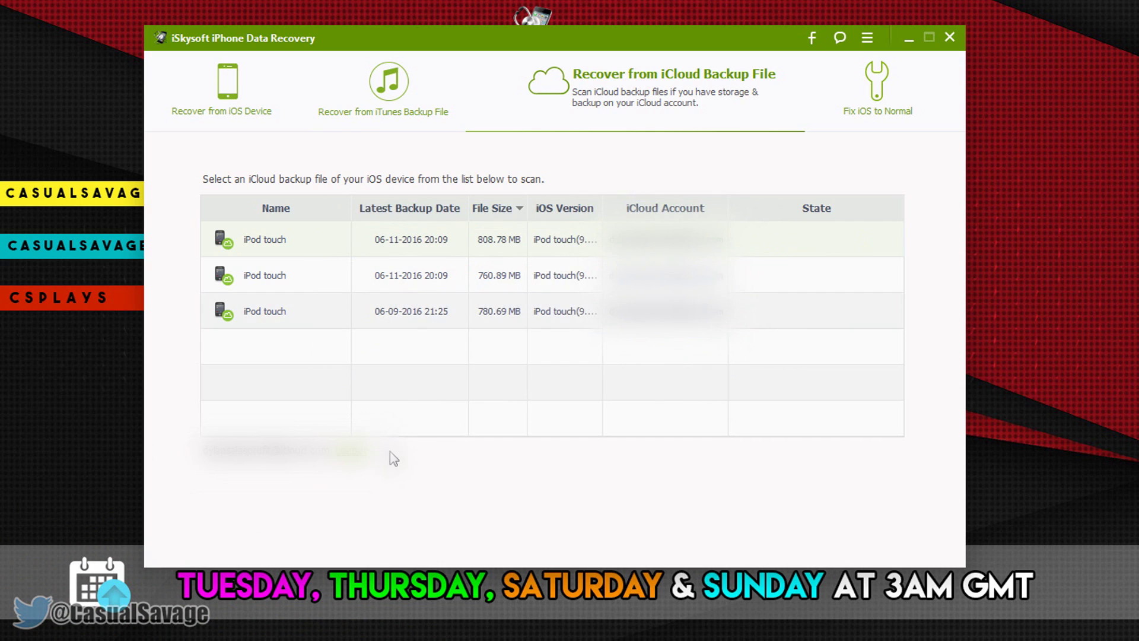
mouse_move(421, 284)
mouse_move(760, 239)
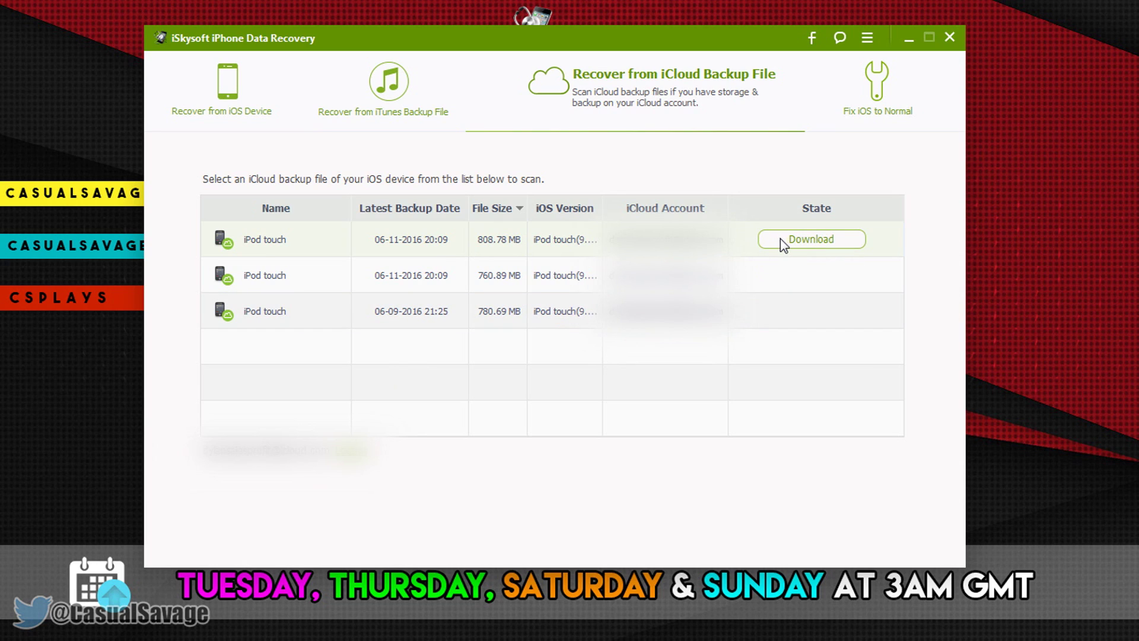